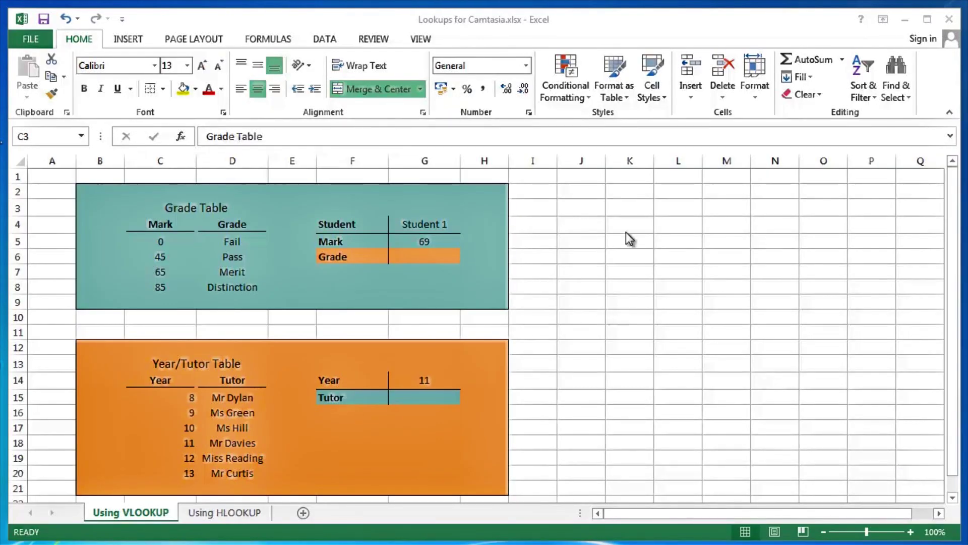
Highlight the Grade Table's Mark and Grade columns and Student 1's mark of 69
{"action": "left_click", "coordinate": [586, 14]}
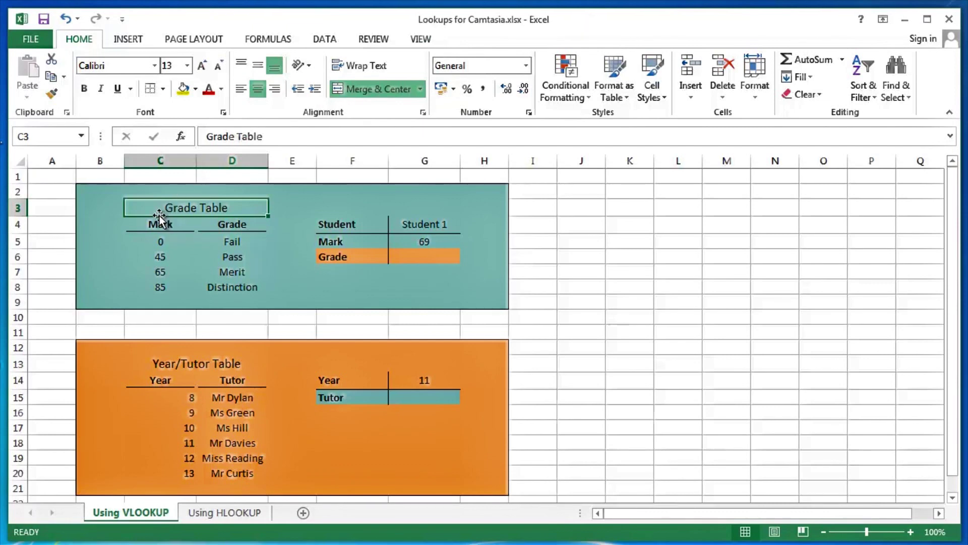
{"action": "left_click_drag", "start_coordinate": [158, 209], "coordinate": [165, 283]}
{"action": "left_click_drag", "start_coordinate": [147, 223], "coordinate": [152, 283]}
{"action": "left_click_drag", "start_coordinate": [222, 223], "coordinate": [228, 282]}
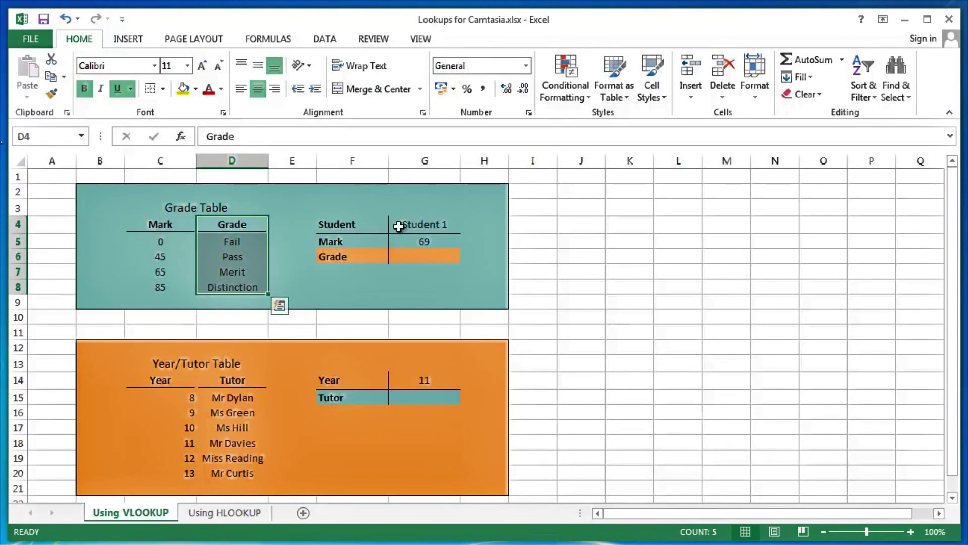
{"action": "left_click", "coordinate": [414, 230]}
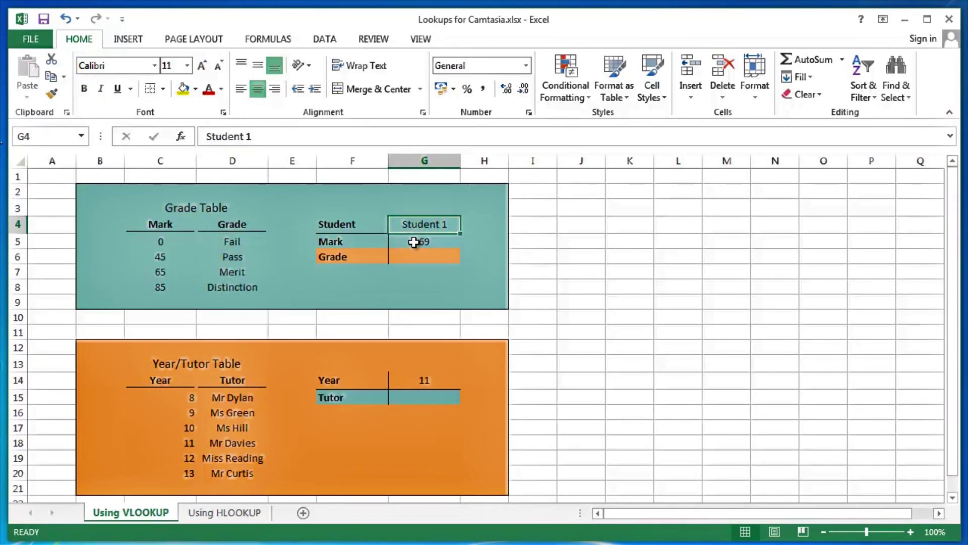
{"action": "left_click", "coordinate": [415, 242]}
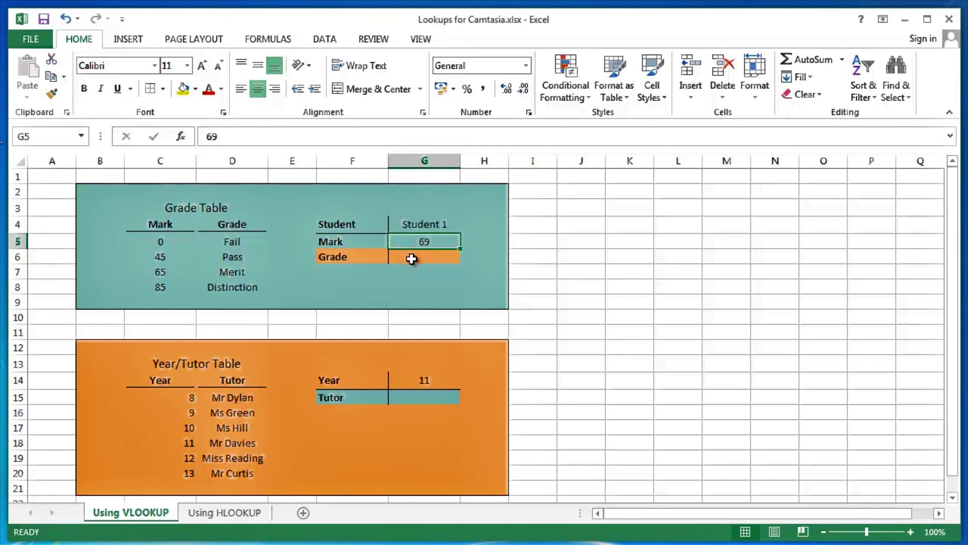
In Grade cell G6, begin =VLOOKUP(G5, using Student 1's mark as lookup value
{"action": "left_click", "coordinate": [411, 258]}
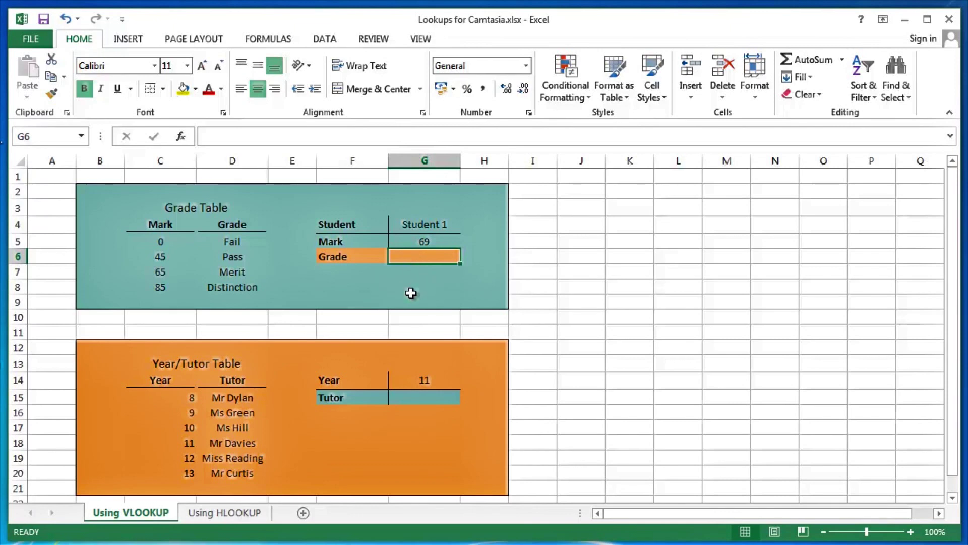
{"action": "type", "text": "=vl"}
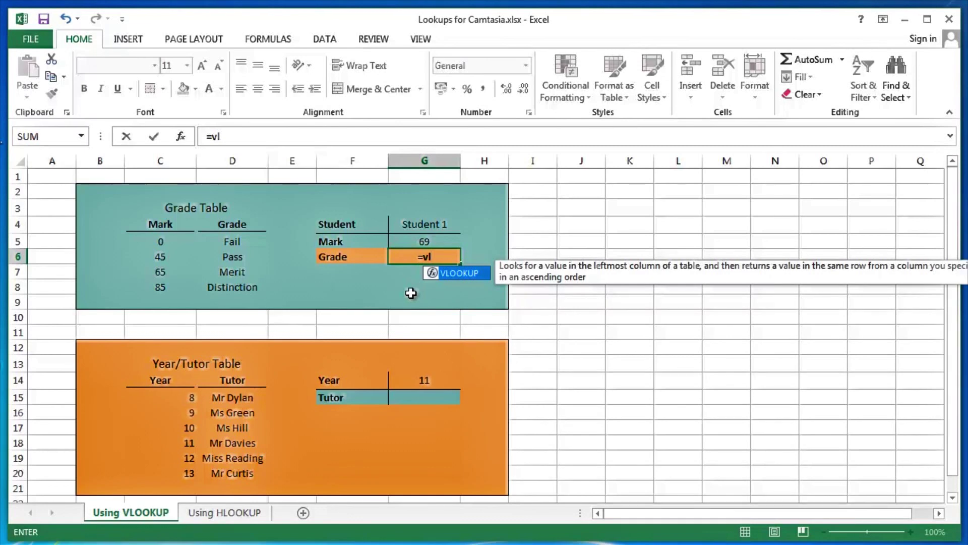
{"action": "key", "text": "Tab"}
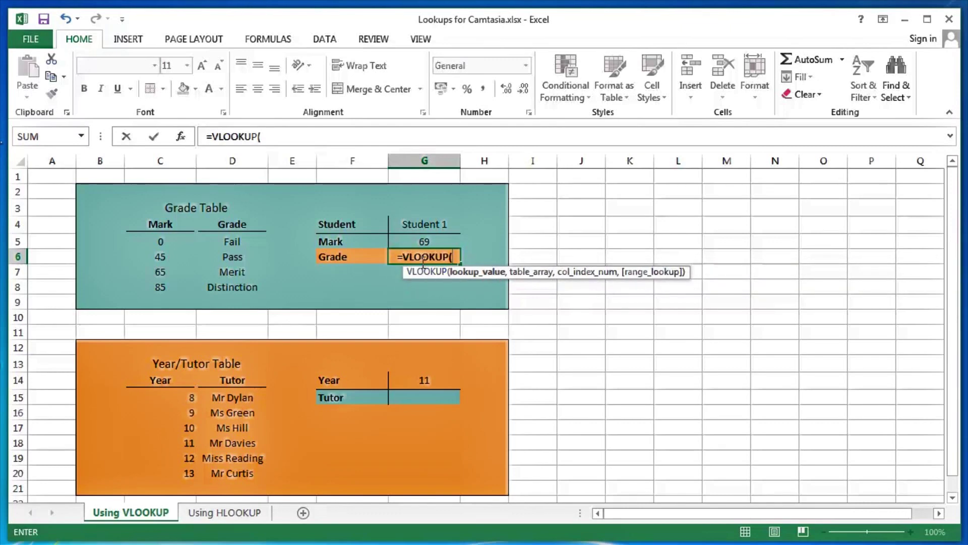
{"action": "left_click", "coordinate": [429, 237]}
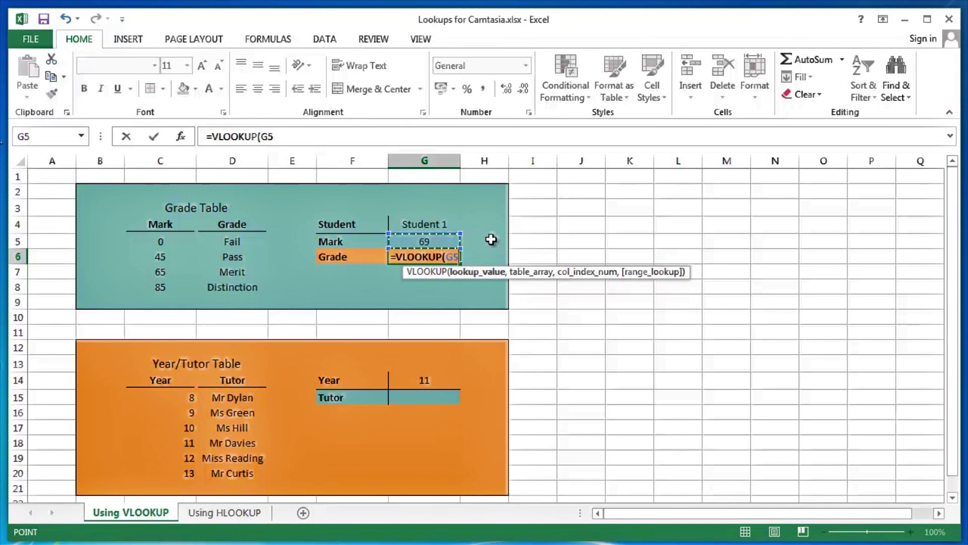
{"action": "type", "text": ","}
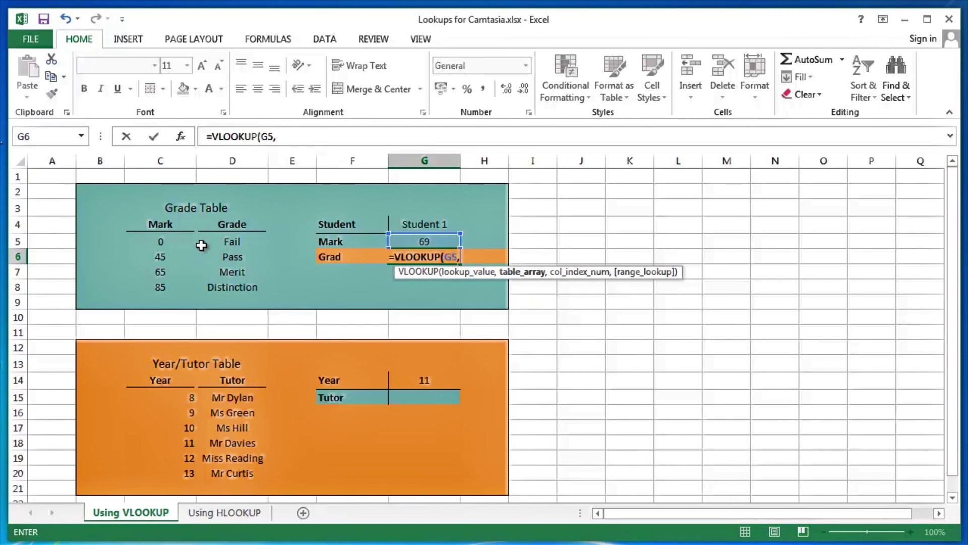
Finish G6 as =VLOOKUP(G5,C5:D8,2) so Student 1's grade shows Merit
{"action": "left_click", "coordinate": [161, 236]}
{"action": "left_click_drag", "start_coordinate": [161, 237], "coordinate": [229, 283]}
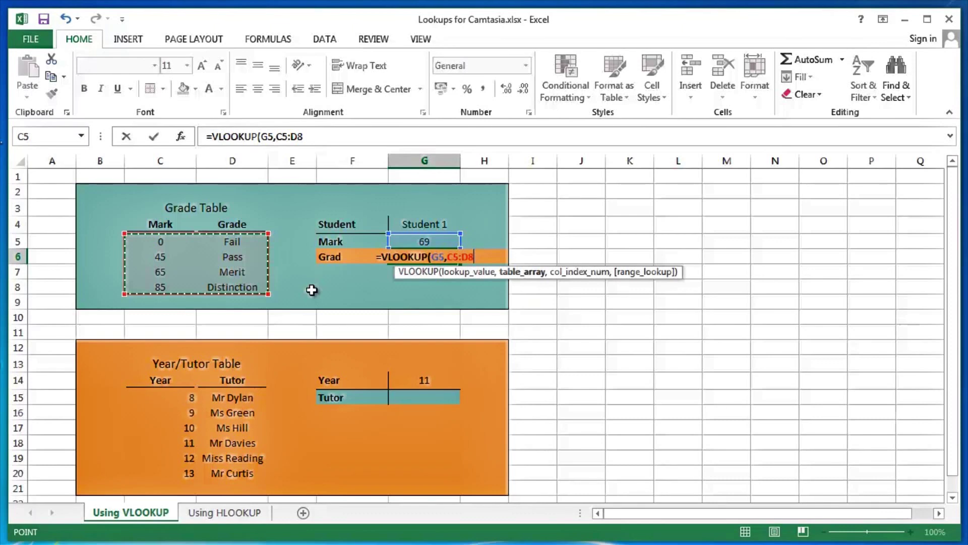
{"action": "type", "text": ","}
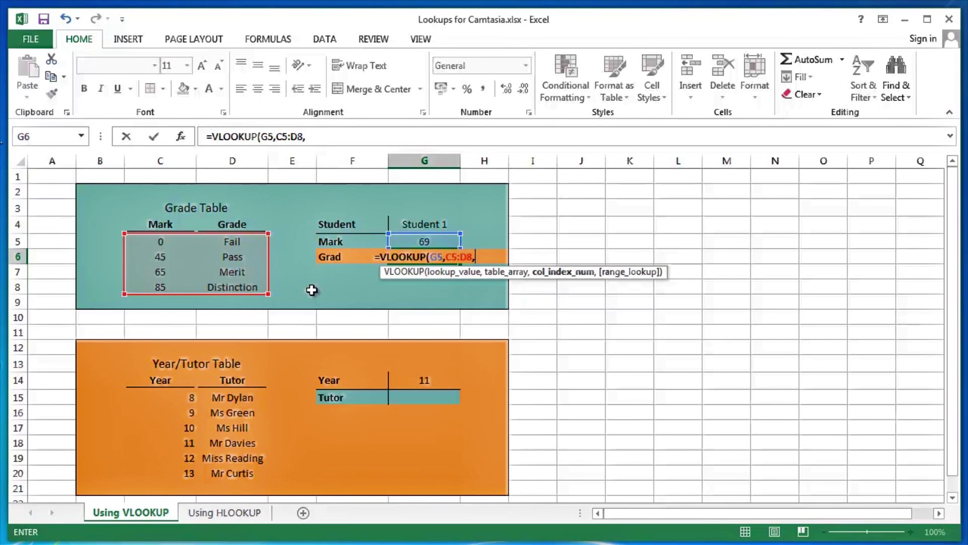
{"action": "type", "text": "2"}
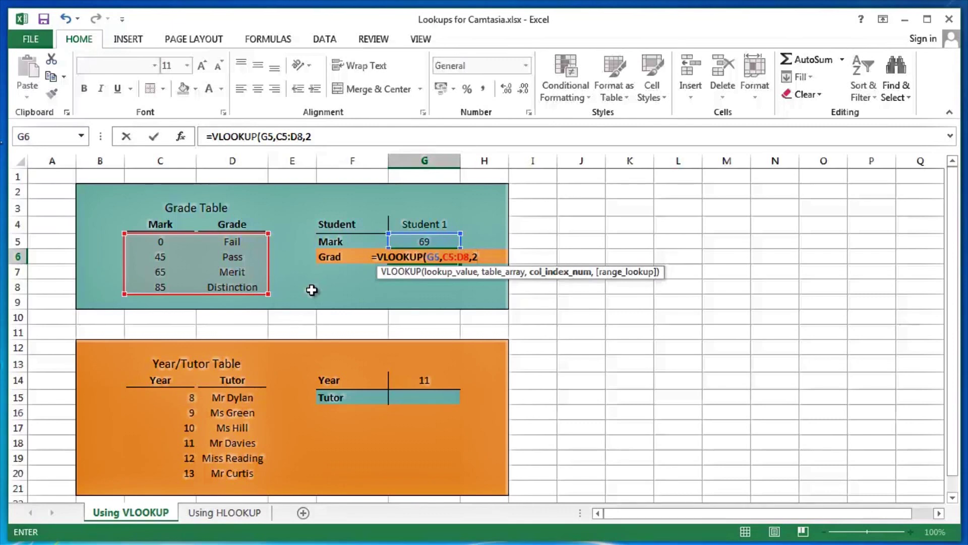
{"action": "type", "text": ")"}
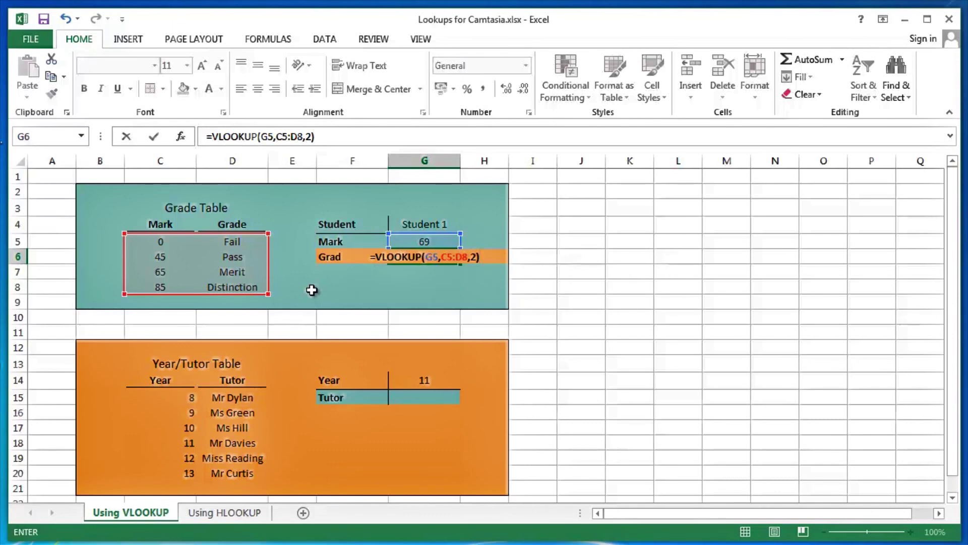
{"action": "key", "text": "Return"}
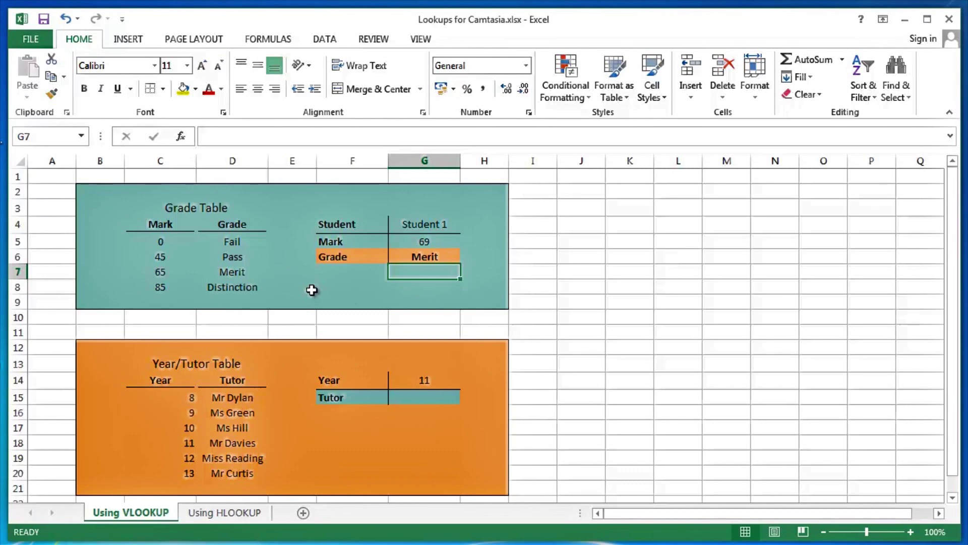
{"action": "key", "text": "Up"}
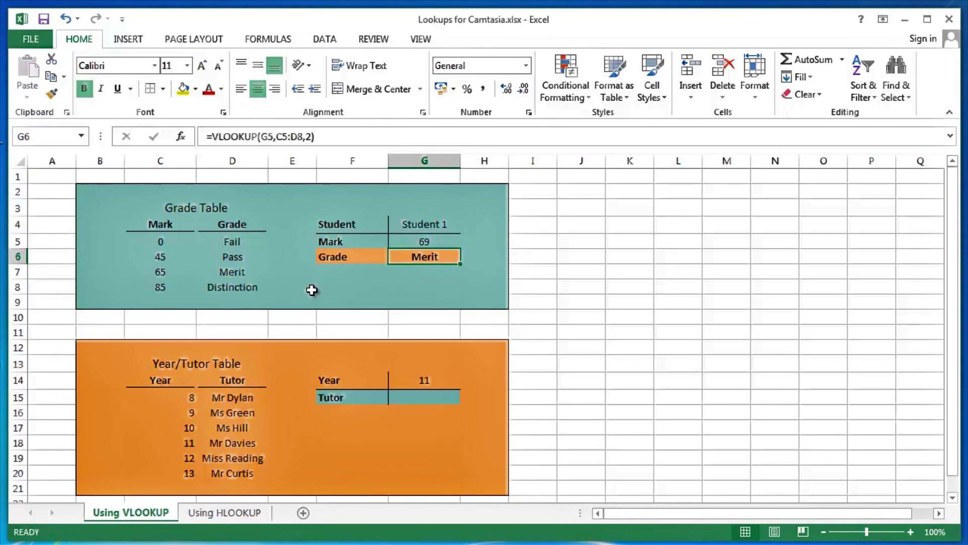
{"action": "key", "text": "F2"}
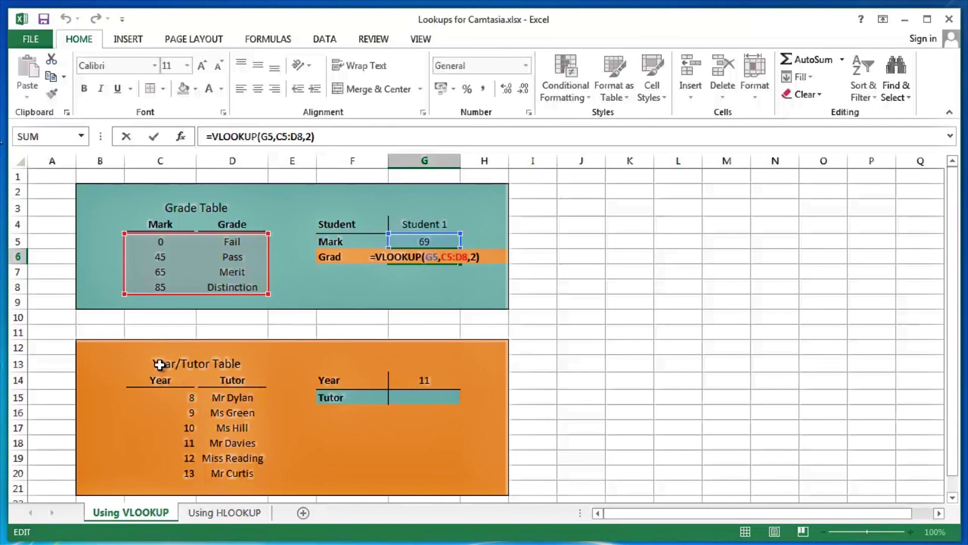
{"action": "left_click", "coordinate": [156, 364]}
{"action": "left_click_drag", "start_coordinate": [157, 364], "coordinate": [174, 471]}
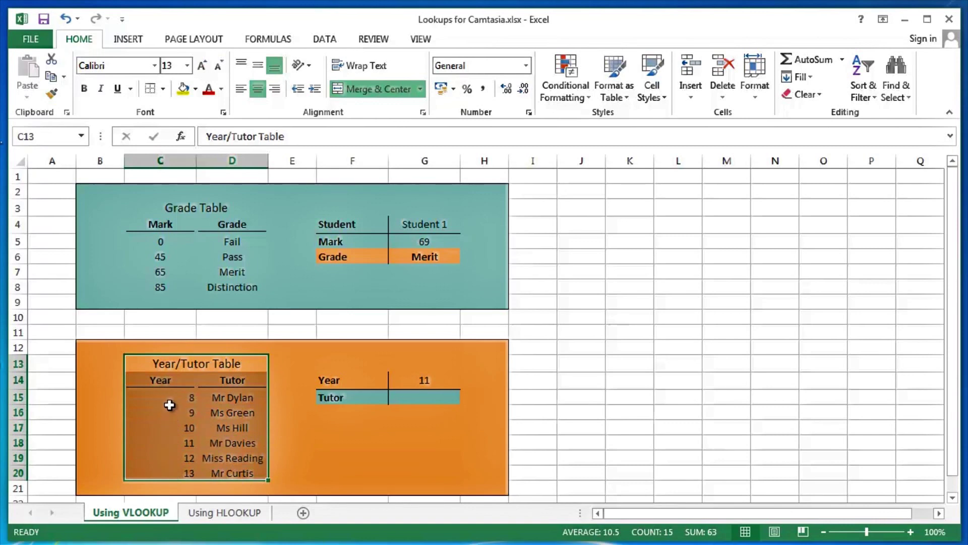
{"action": "left_click_drag", "start_coordinate": [166, 396], "coordinate": [167, 468]}
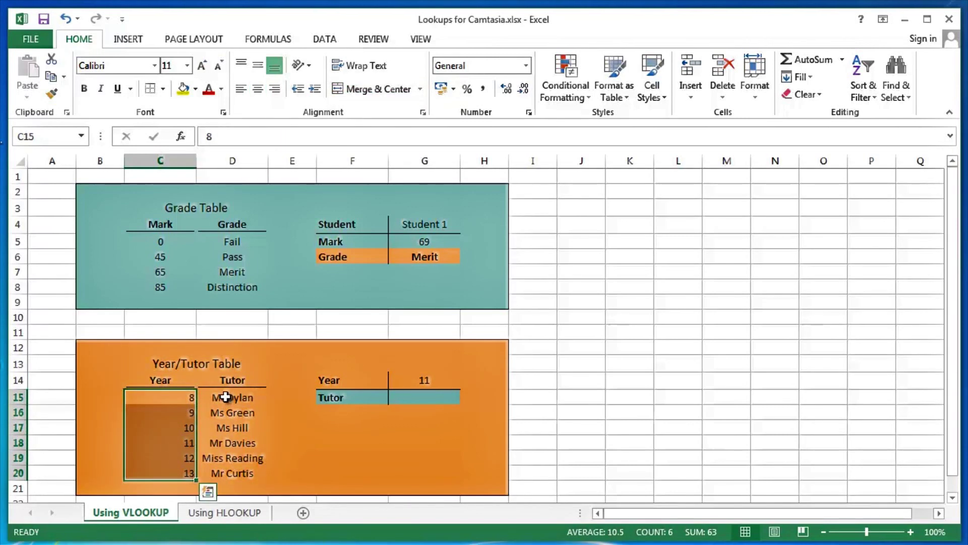
{"action": "left_click_drag", "start_coordinate": [226, 398], "coordinate": [232, 468]}
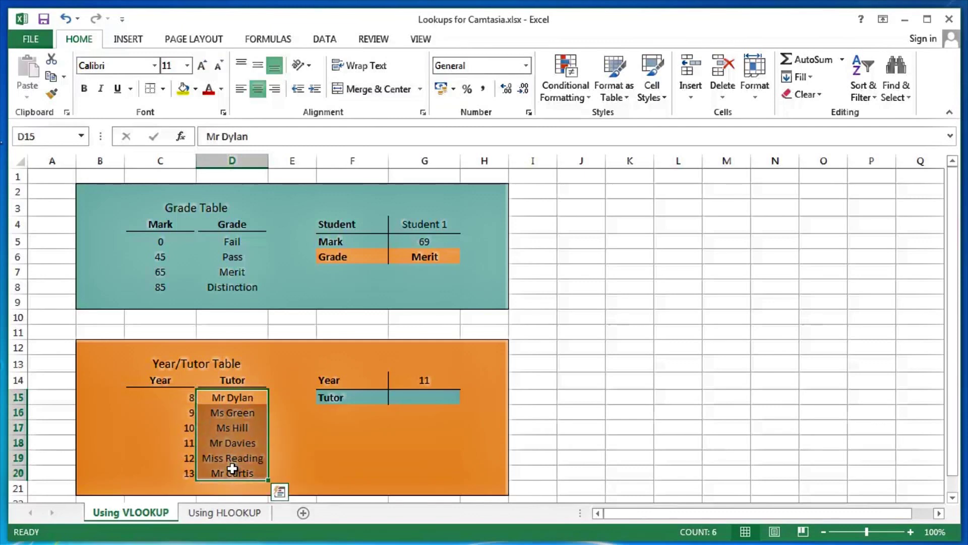
{"action": "left_click", "coordinate": [171, 448]}
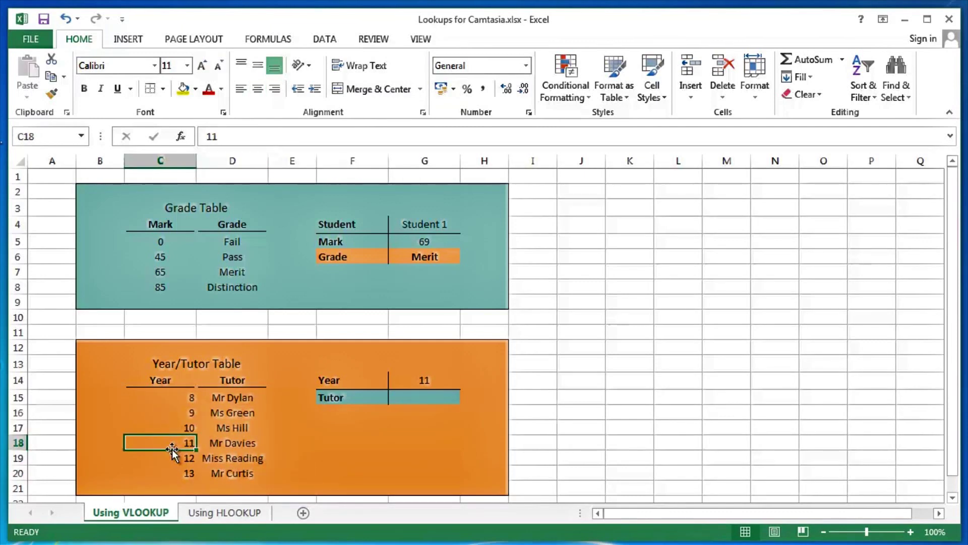
{"action": "left_click", "coordinate": [232, 445]}
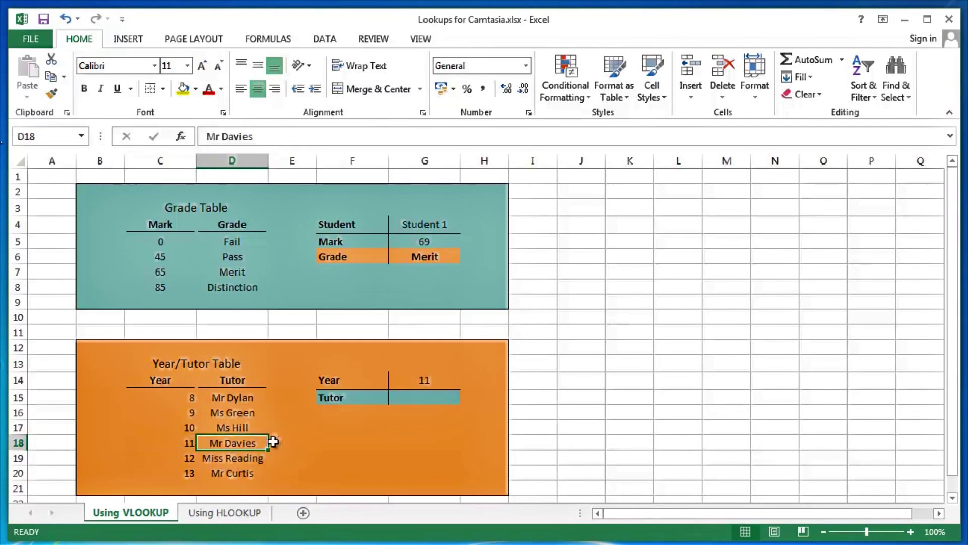
{"action": "left_click", "coordinate": [185, 398]}
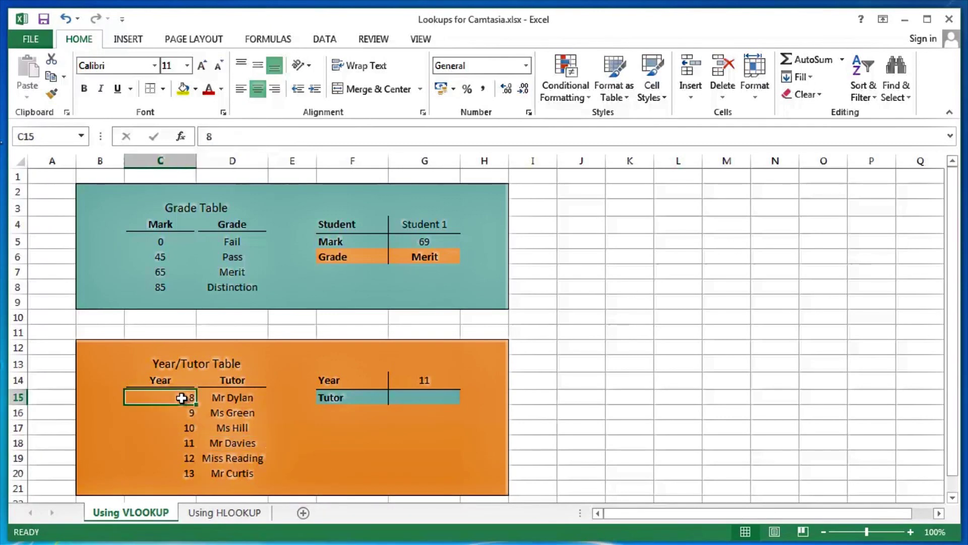
{"action": "left_click", "coordinate": [223, 398]}
{"action": "left_click", "coordinate": [416, 384]}
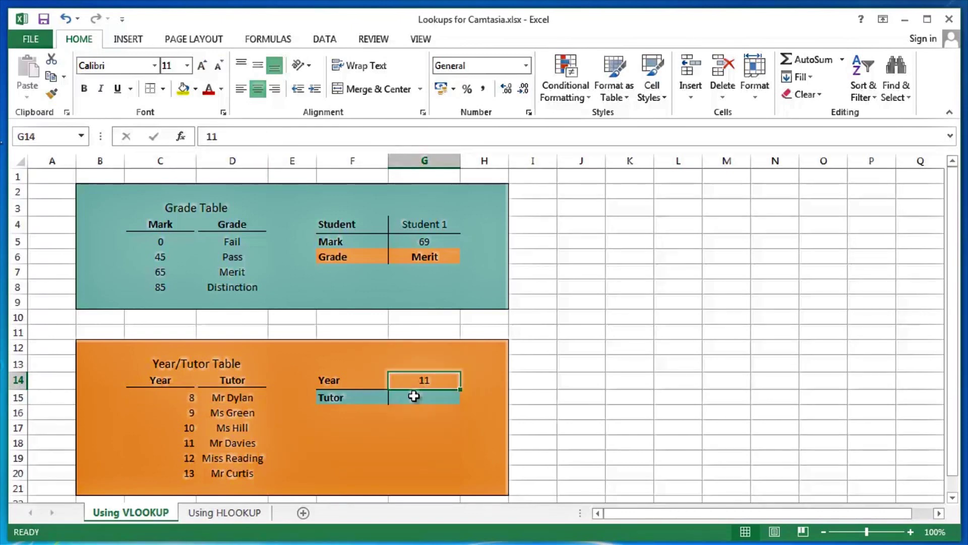
{"action": "left_click", "coordinate": [414, 397]}
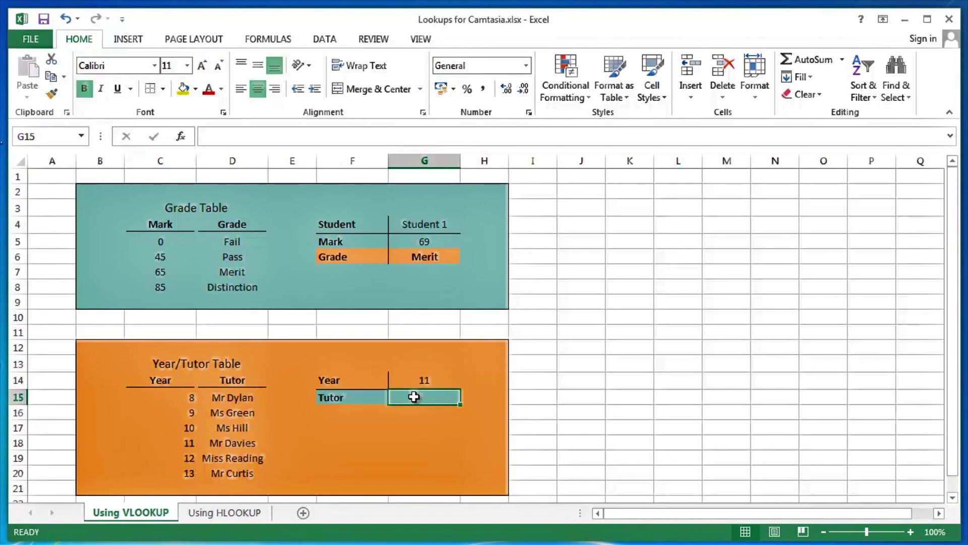
In Tutor cell G15, begin =VLOOKUP(G14,C15:D20, over the Year/Tutor table
{"action": "type", "text": "=vl"}
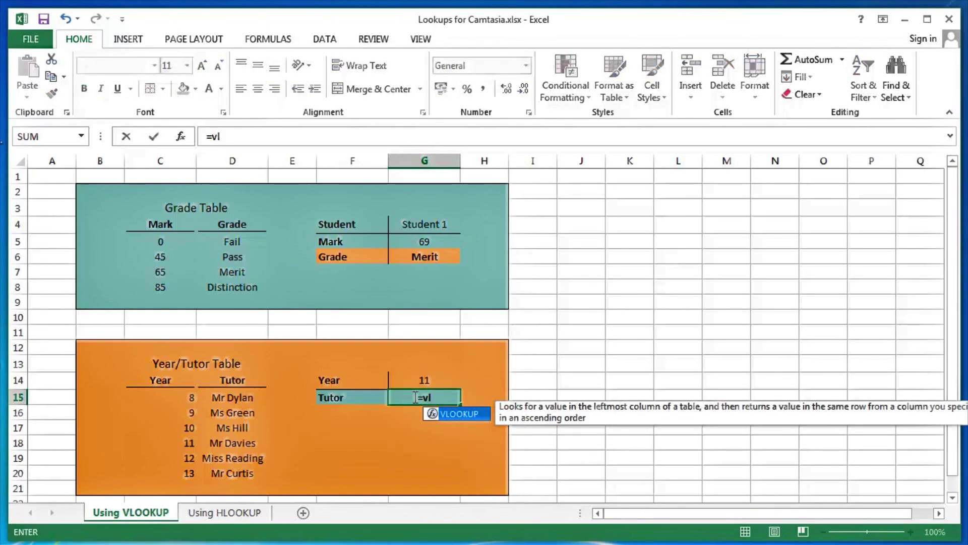
{"action": "key", "text": "Tab"}
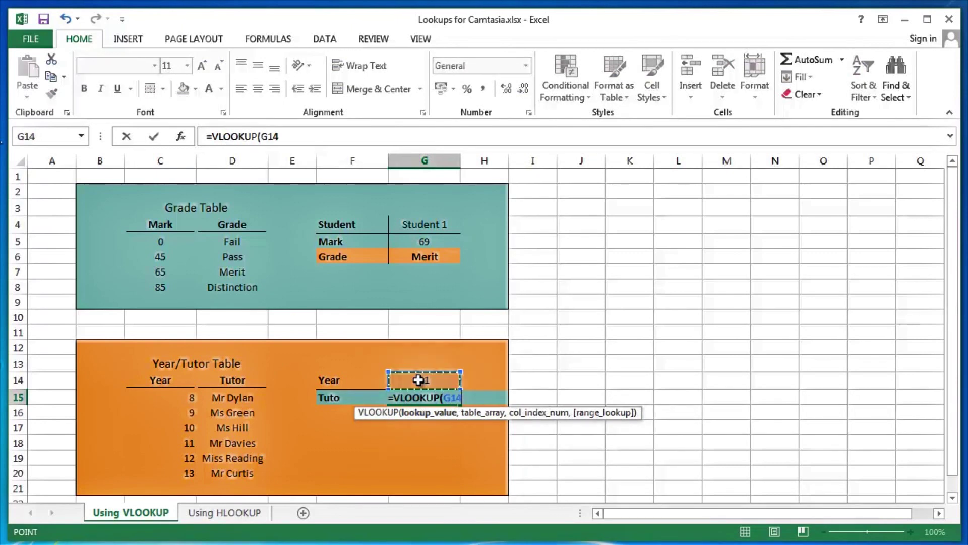
{"action": "type", "text": ","}
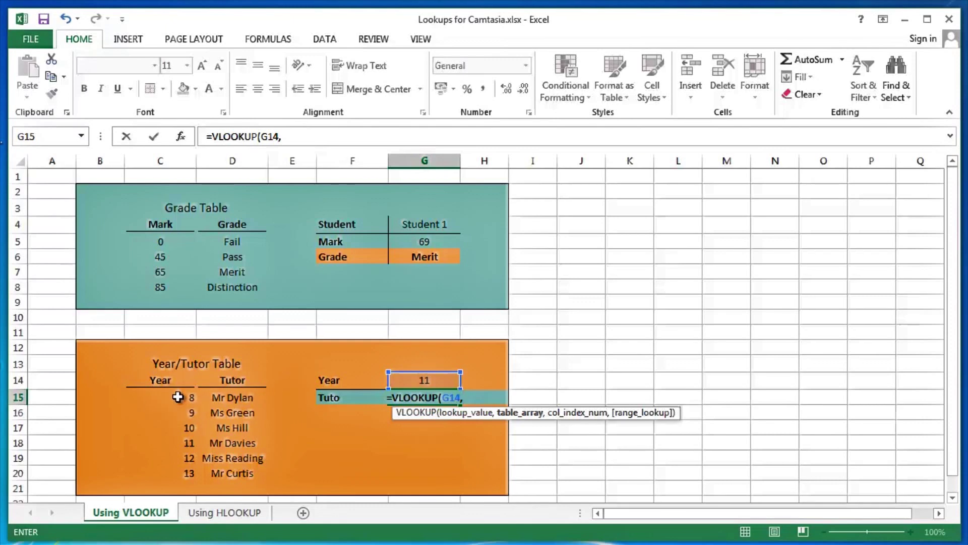
{"action": "left_click_drag", "start_coordinate": [177, 397], "coordinate": [235, 468]}
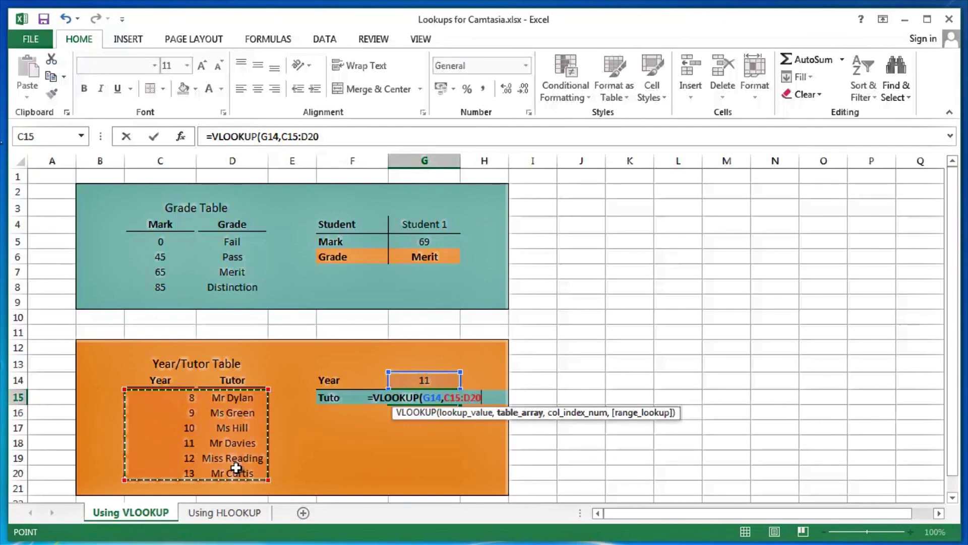
Complete the Tutor formula as =VLOOKUP(G14,C15:D20,2,FALSE), returning Mr Davies for year 11
{"action": "type", "text": ","}
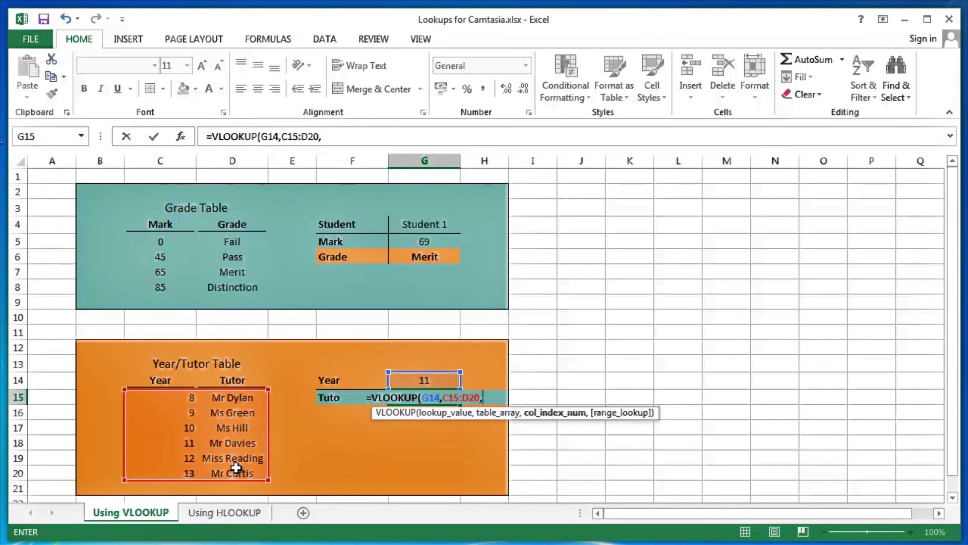
{"action": "type", "text": "2"}
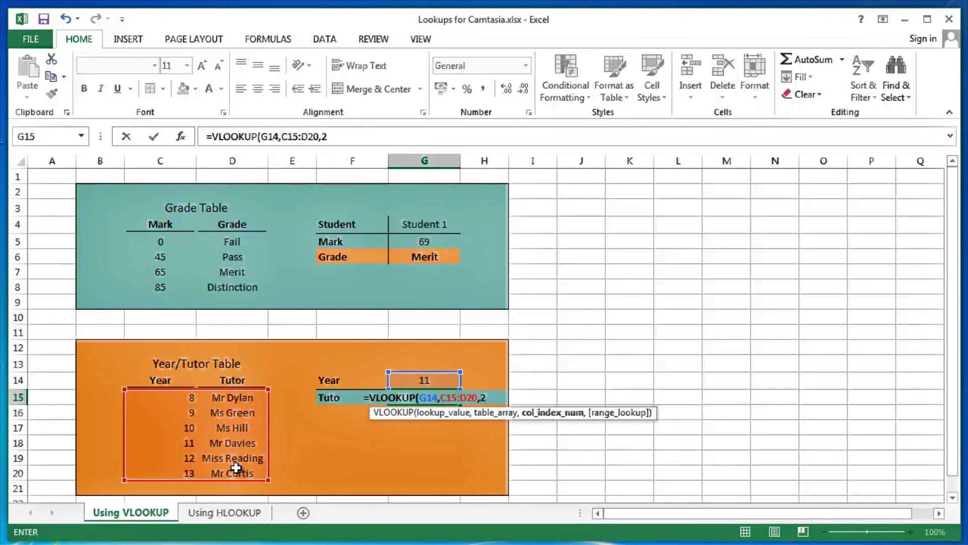
{"action": "type", "text": ","}
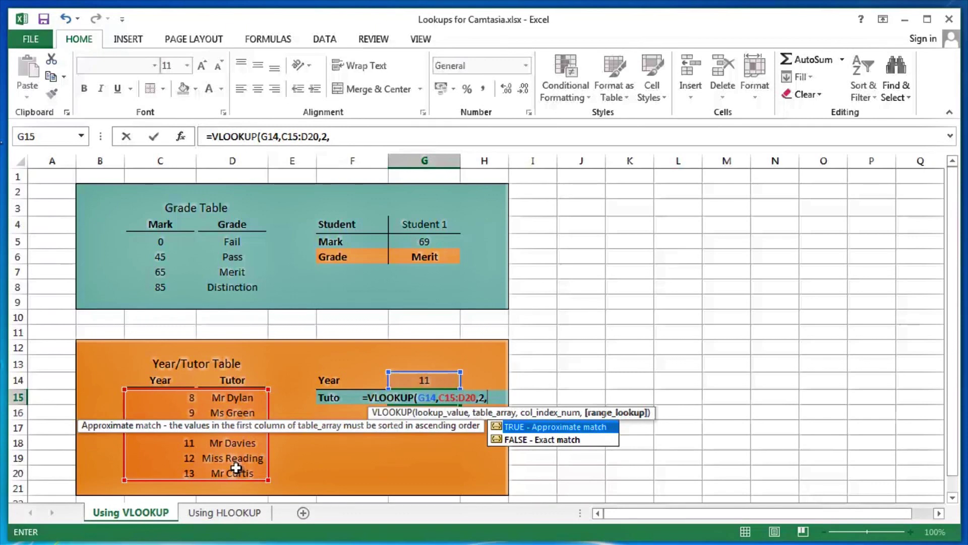
{"action": "key", "text": "Down"}
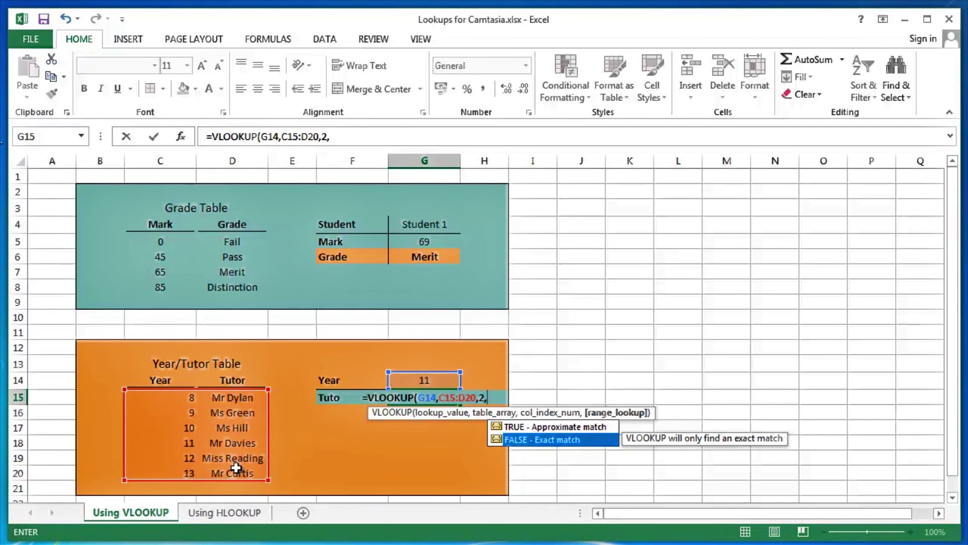
{"action": "key", "text": "Tab"}
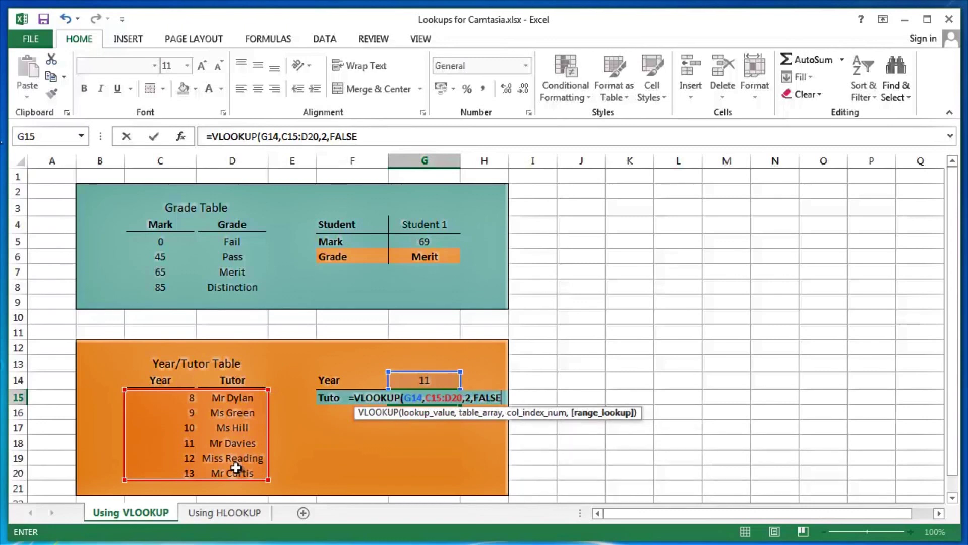
{"action": "key", "text": "Return"}
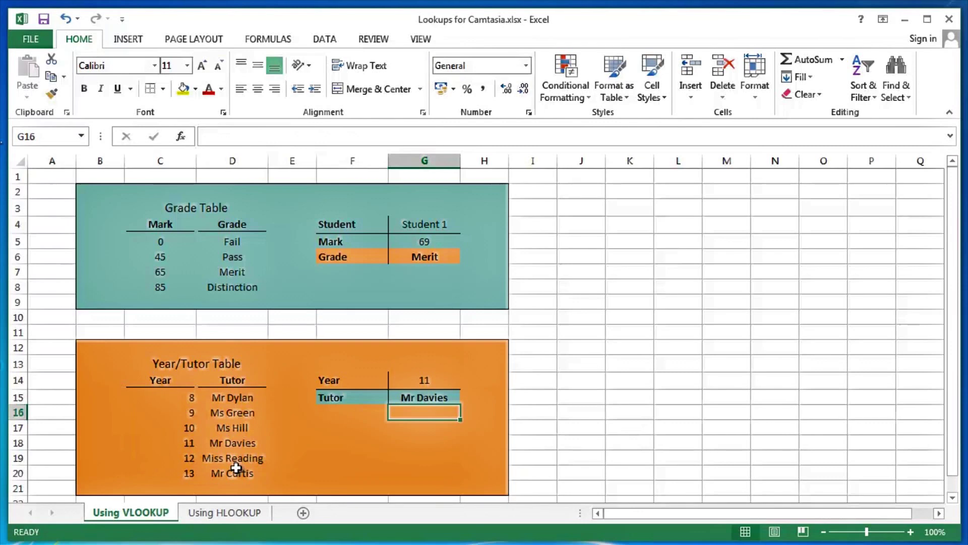
Change the year in G14 to 13 so the tutor becomes Mr Curtis
{"action": "key", "text": "Up"}
{"action": "key", "text": "Up"}
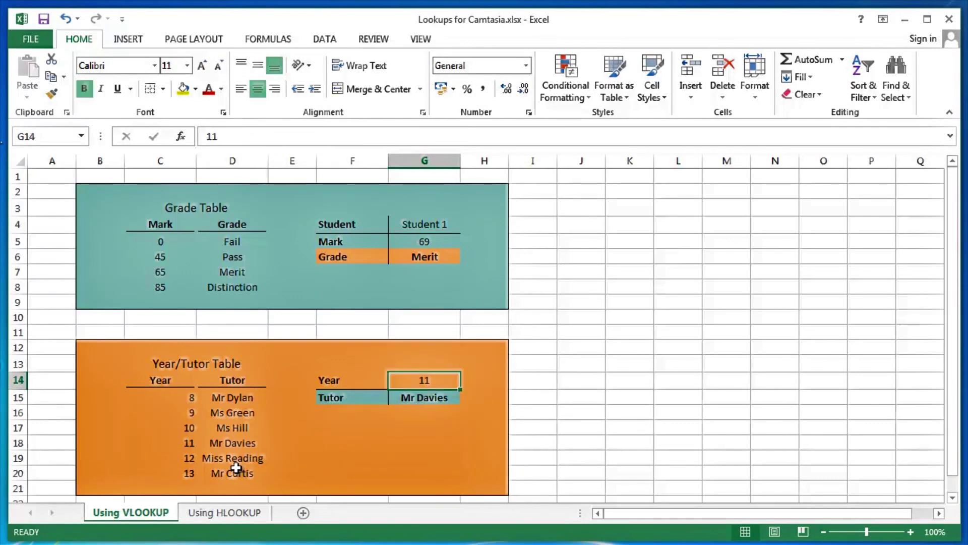
{"action": "type", "text": "13"}
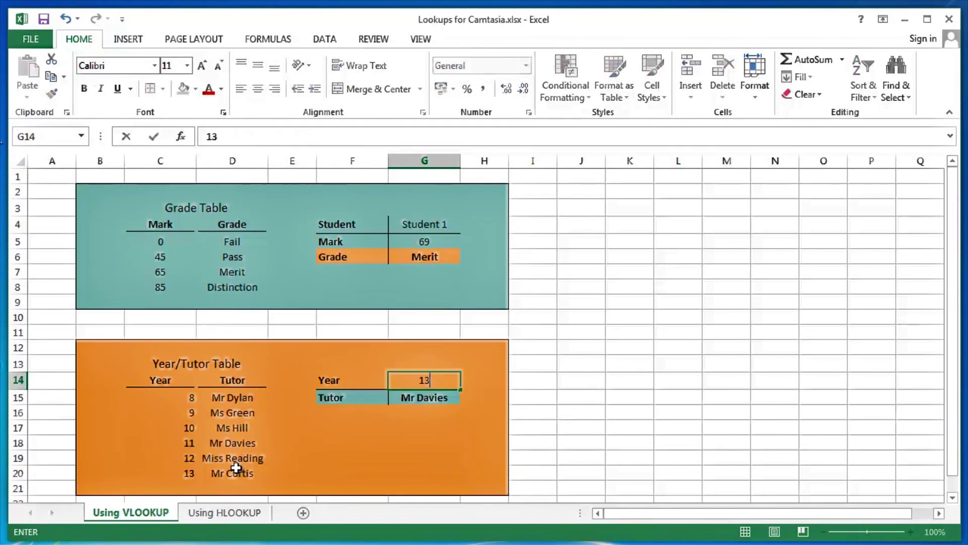
{"action": "key", "text": "Return"}
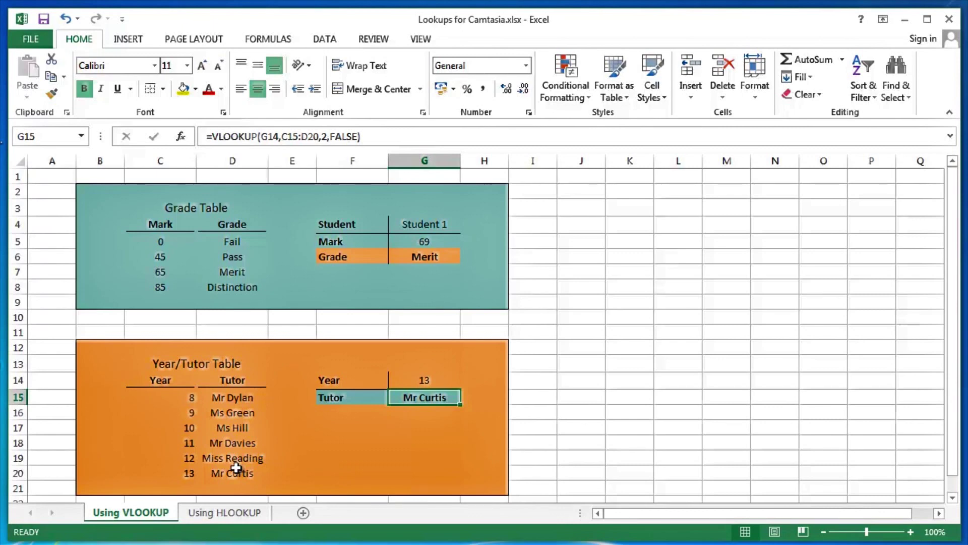
{"action": "key", "text": "F2"}
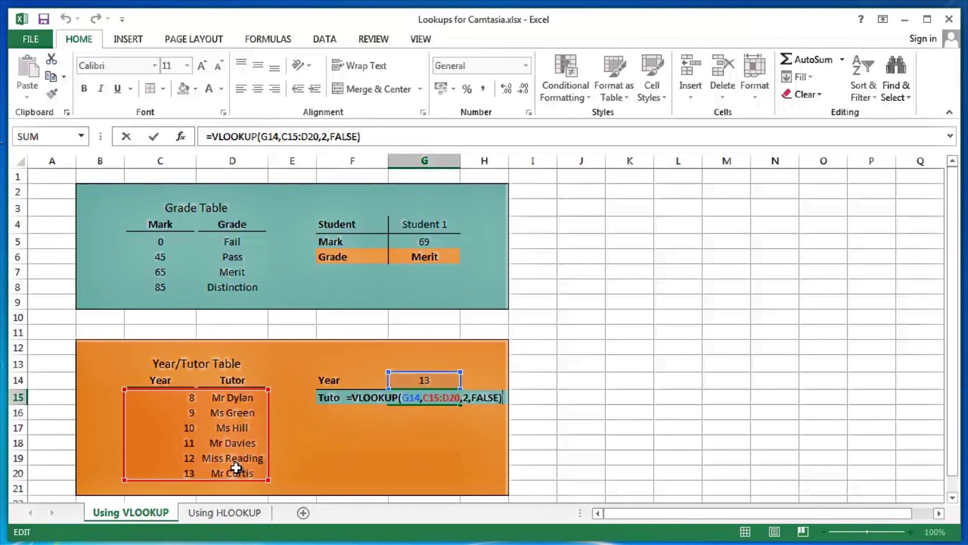
{"action": "key", "text": "Return"}
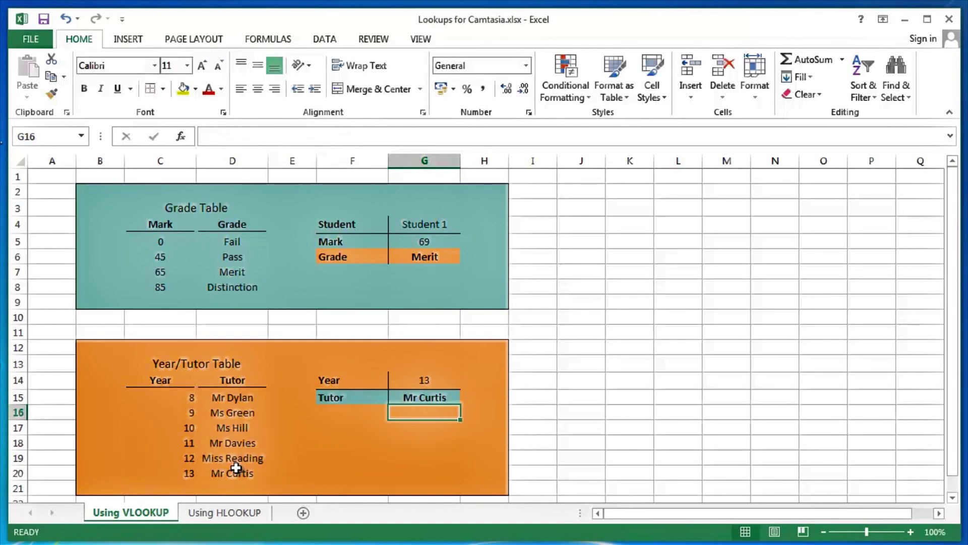